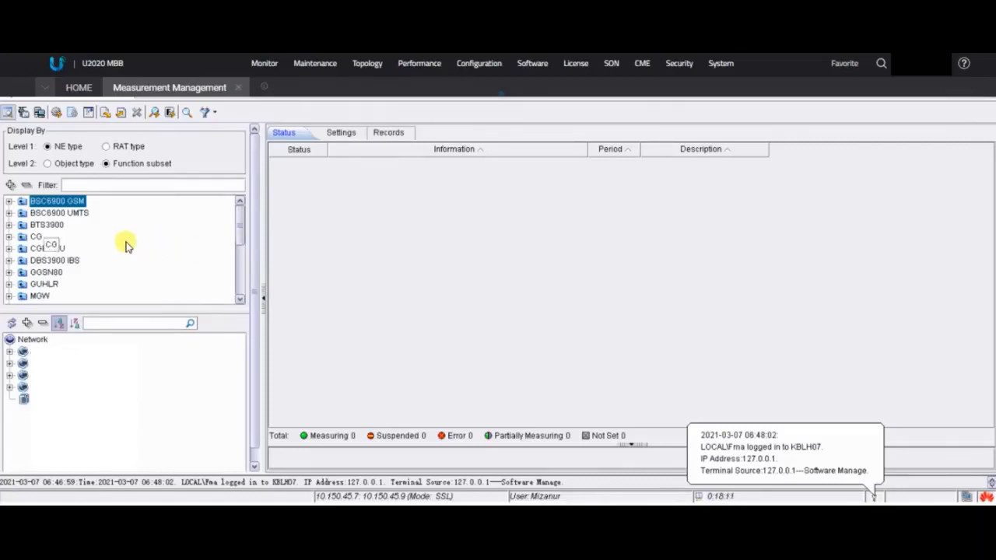
Select the BSC6900 UMTS network element type in the Measurement Management tree.
{"action": "left_click", "coordinate": [78, 215]}
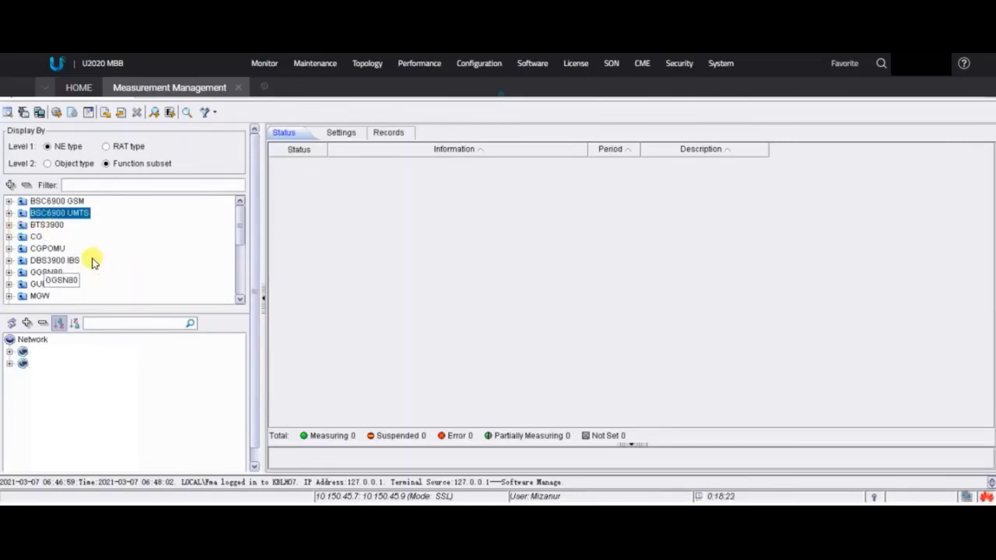
Under BSC6900 GSM > Measurements Related to Call, show the Settings of KPI Measurement <per Cell>.
{"action": "left_click", "coordinate": [9, 202]}
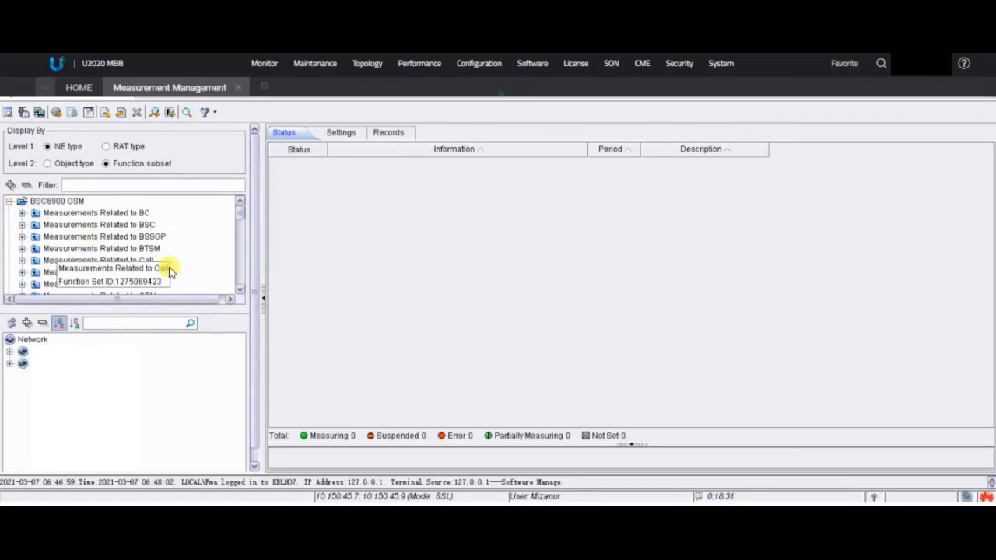
{"action": "left_click", "coordinate": [22, 261]}
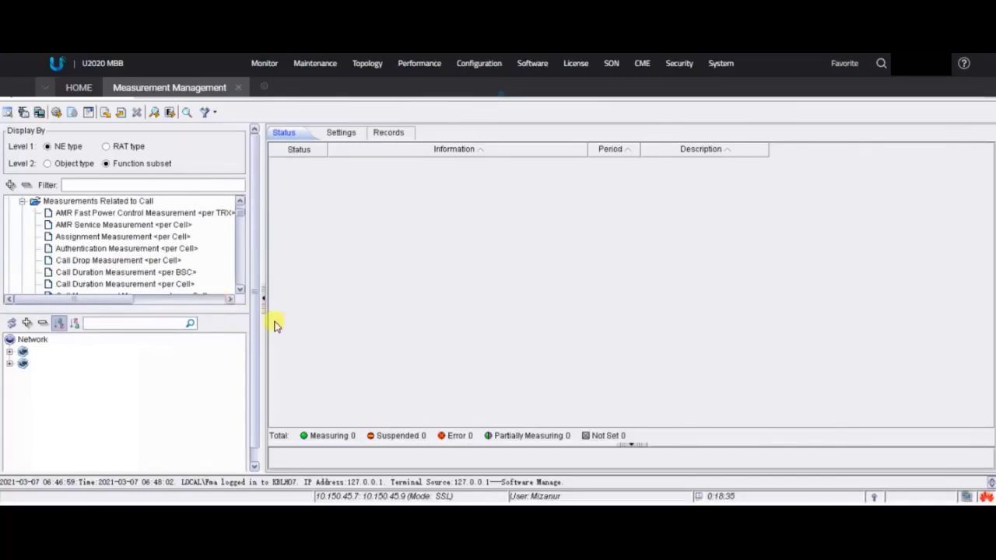
{"action": "left_click", "coordinate": [242, 274]}
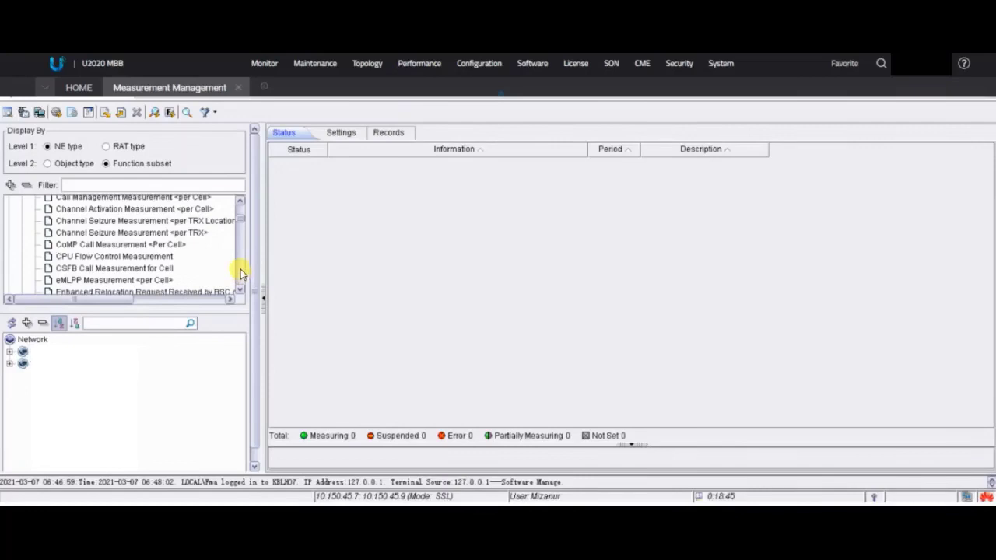
{"action": "left_click", "coordinate": [240, 274]}
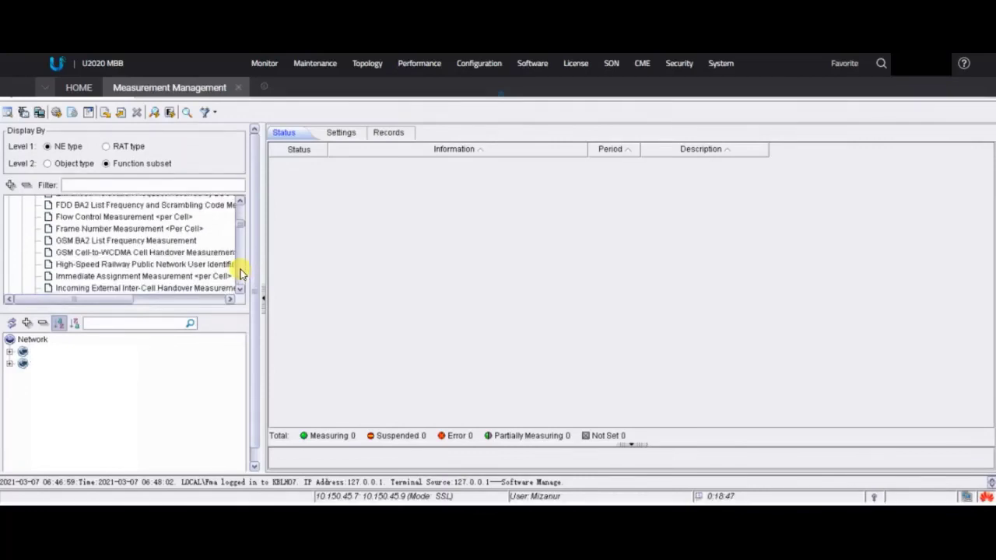
{"action": "left_click", "coordinate": [240, 274]}
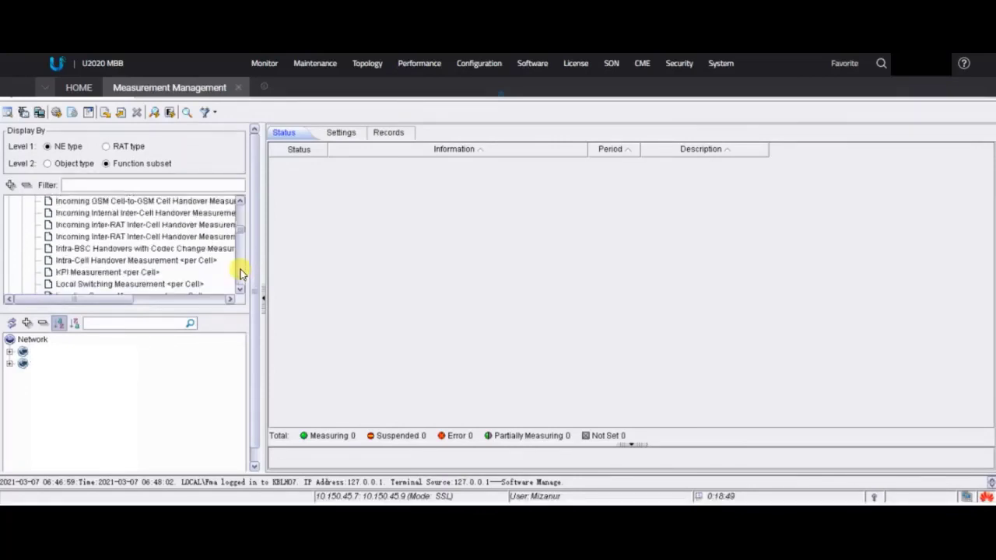
{"action": "left_click", "coordinate": [144, 274]}
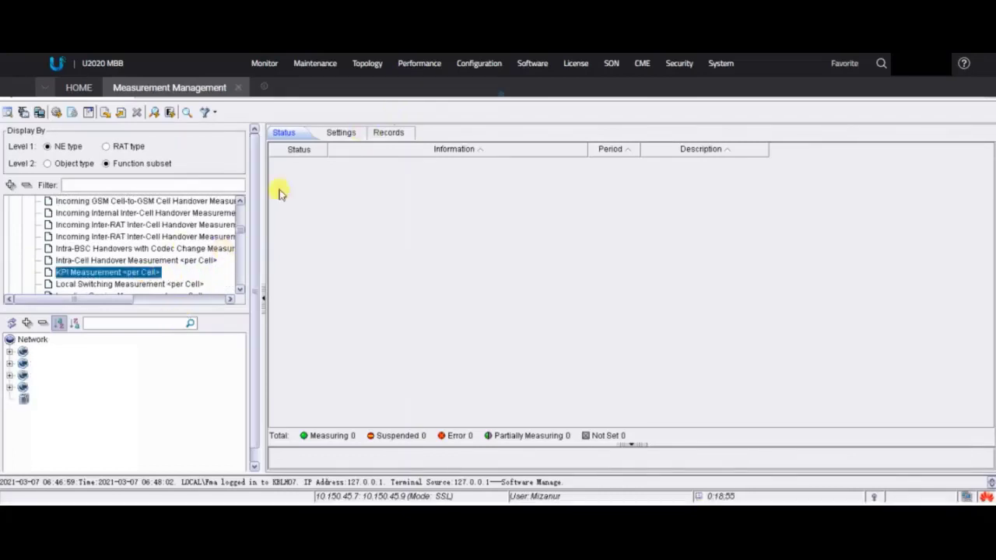
{"action": "left_click", "coordinate": [340, 136]}
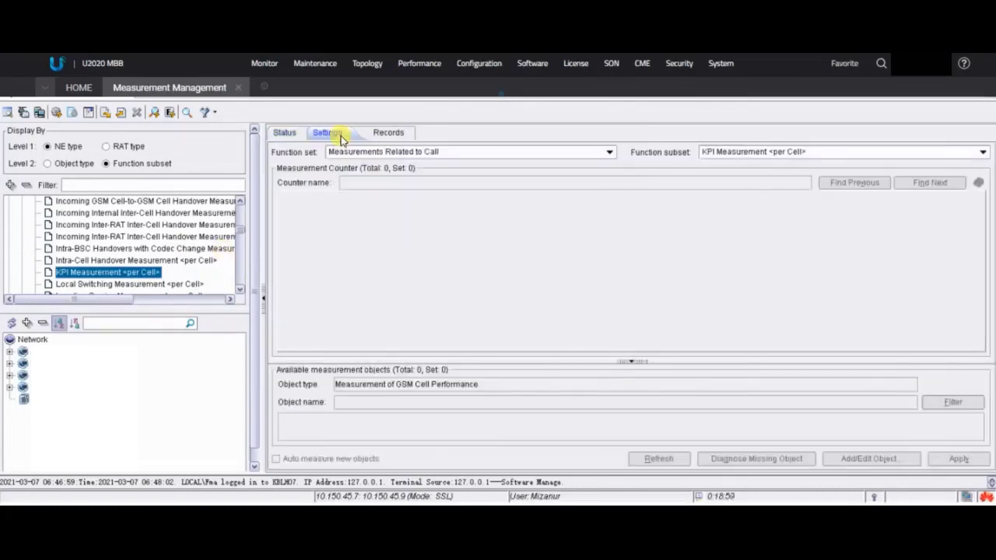
{"action": "left_click", "coordinate": [25, 341]}
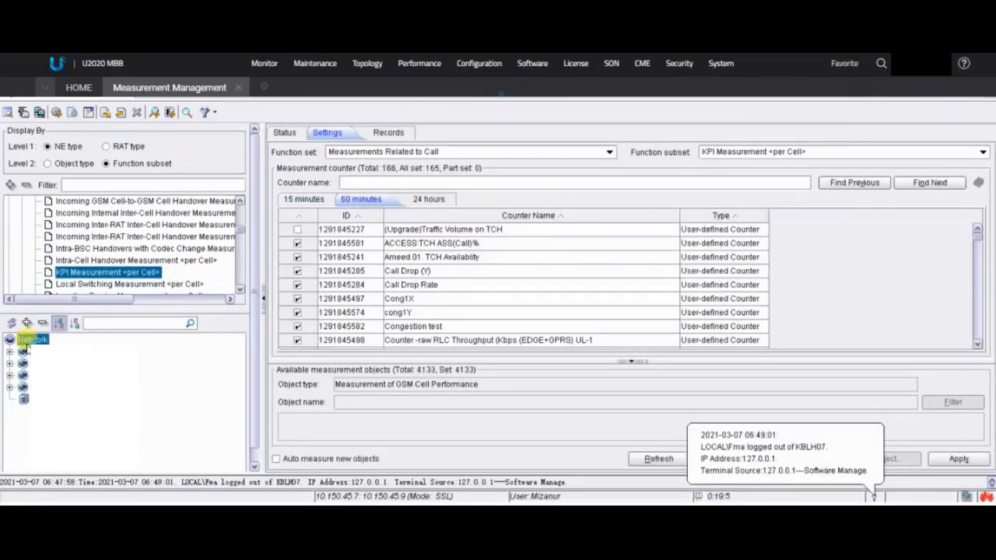
{"action": "left_click", "coordinate": [980, 309]}
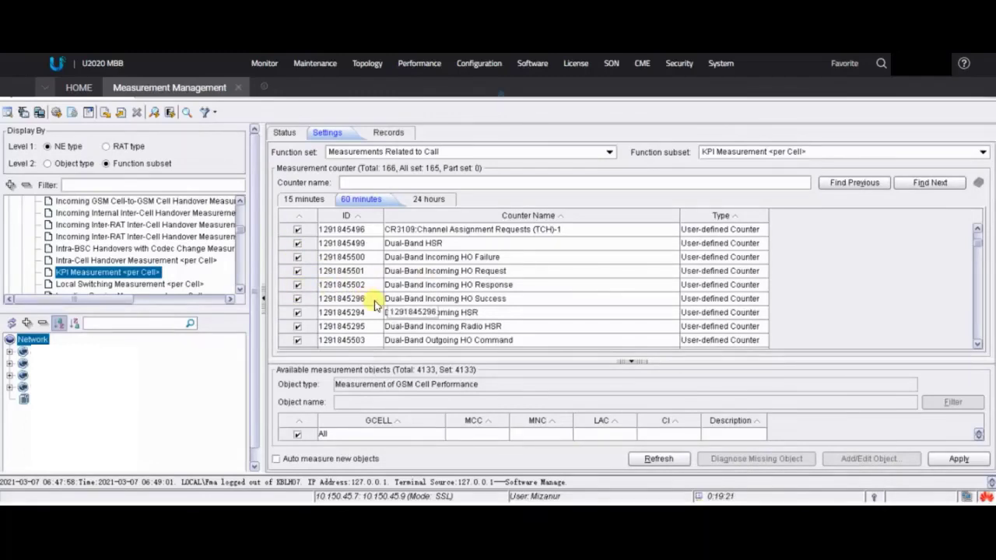
{"action": "left_click", "coordinate": [979, 324]}
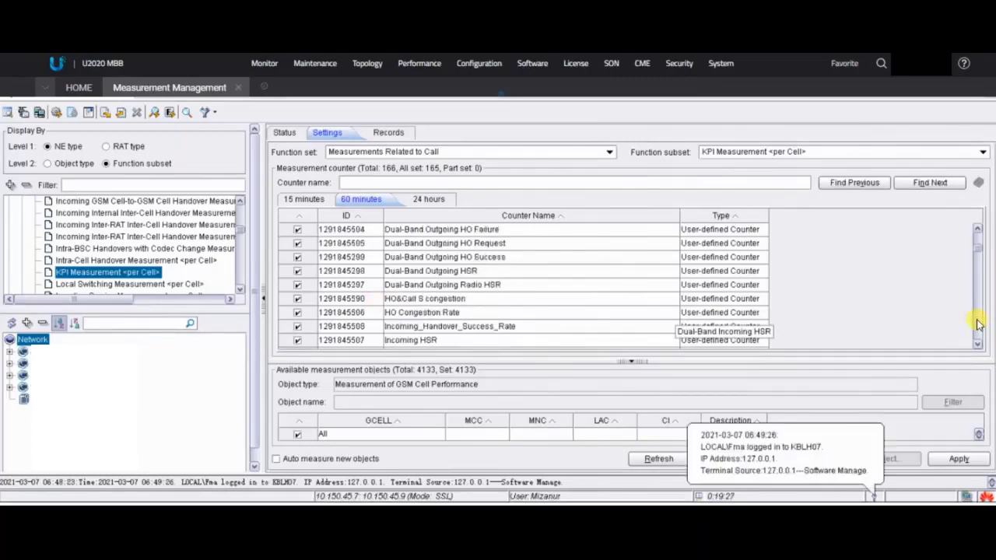
{"action": "left_click", "coordinate": [979, 324]}
{"action": "left_click", "coordinate": [979, 324]}
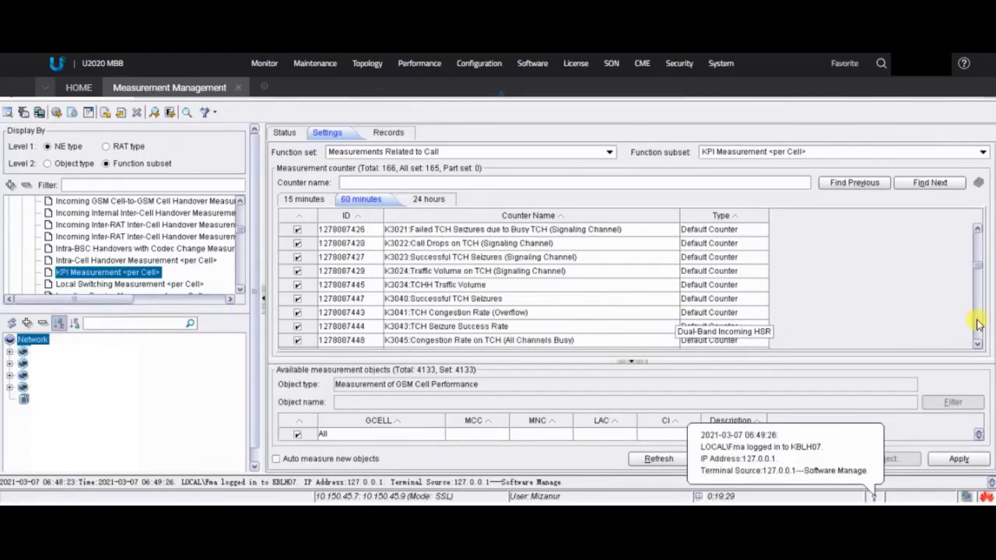
{"action": "left_click", "coordinate": [979, 324]}
{"action": "left_click", "coordinate": [979, 324]}
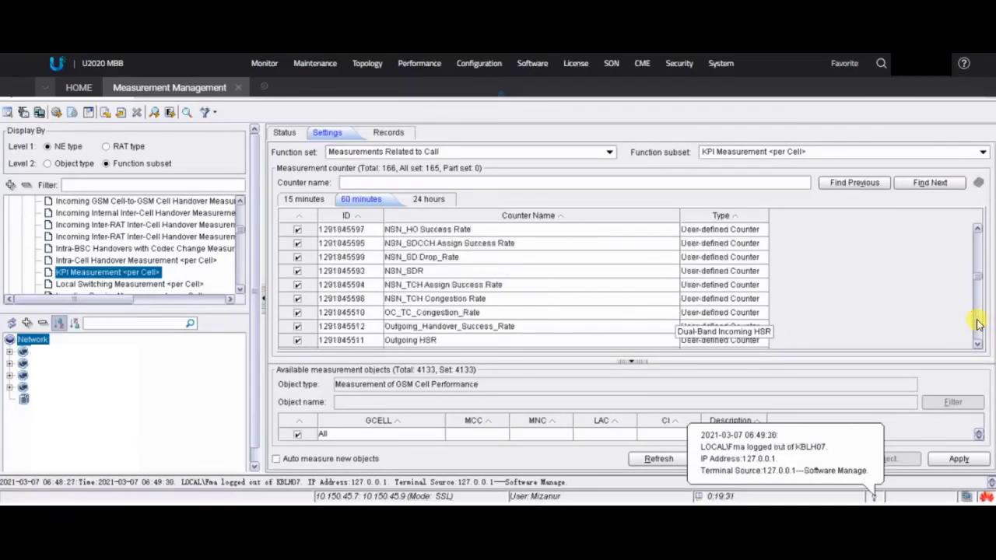
{"action": "left_click", "coordinate": [979, 324]}
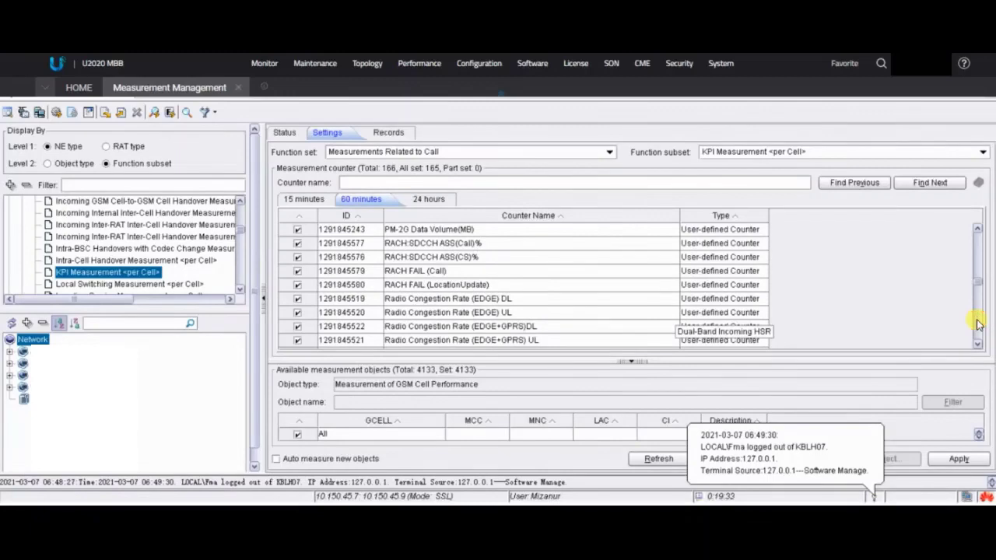
{"action": "left_click", "coordinate": [979, 324]}
{"action": "left_click", "coordinate": [979, 324]}
{"action": "left_click", "coordinate": [979, 324]}
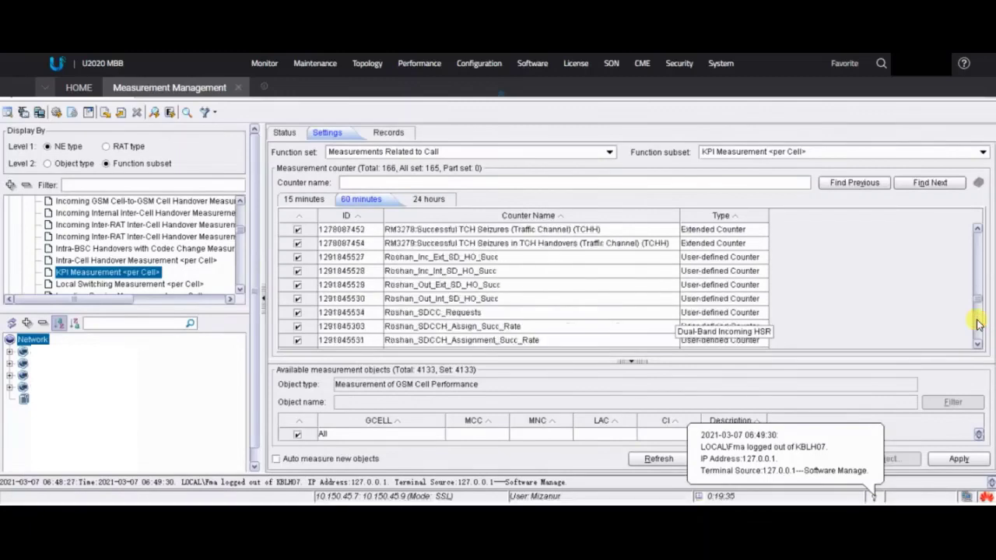
{"action": "left_click", "coordinate": [980, 323]}
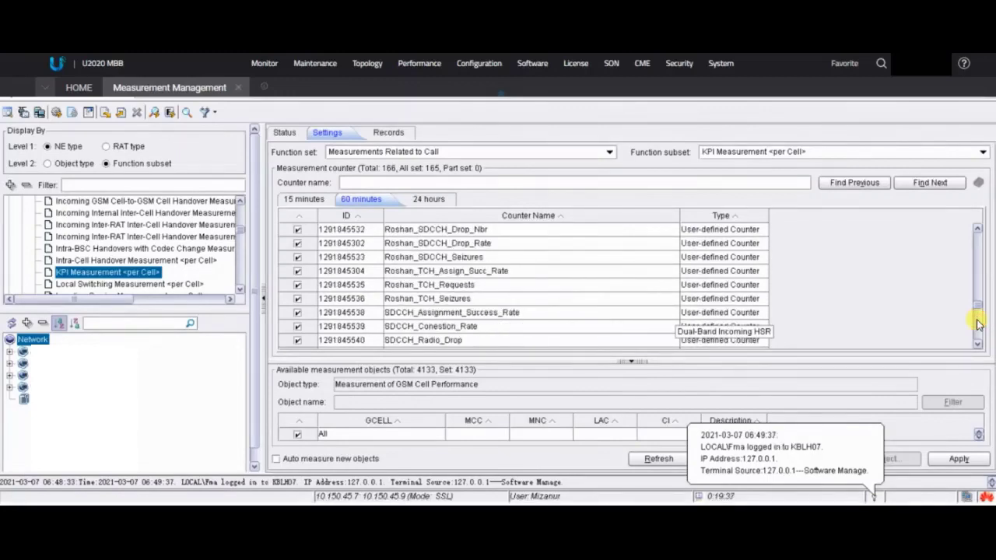
{"action": "left_click", "coordinate": [979, 323]}
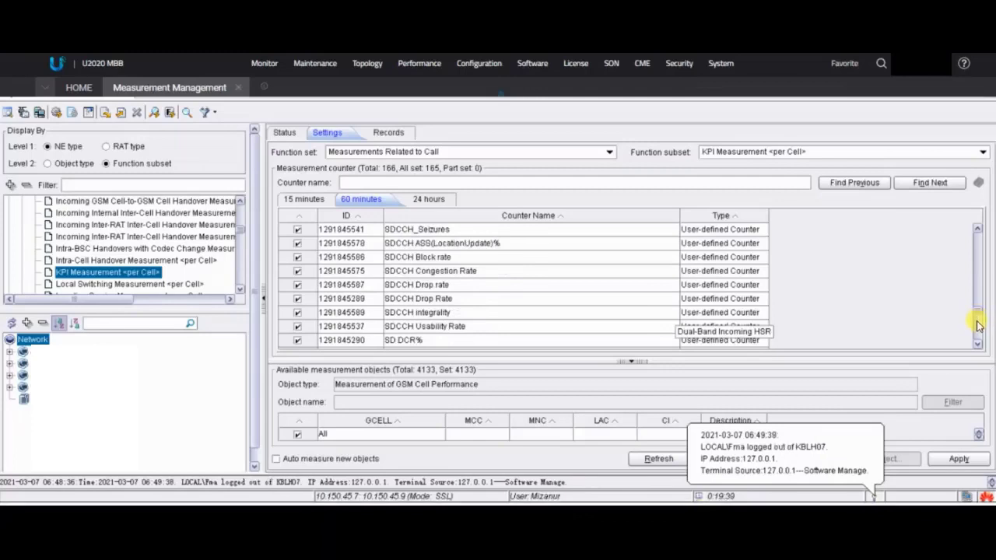
{"action": "left_click_drag", "start_coordinate": [979, 320], "coordinate": [979, 334]}
{"action": "left_click", "coordinate": [979, 335]}
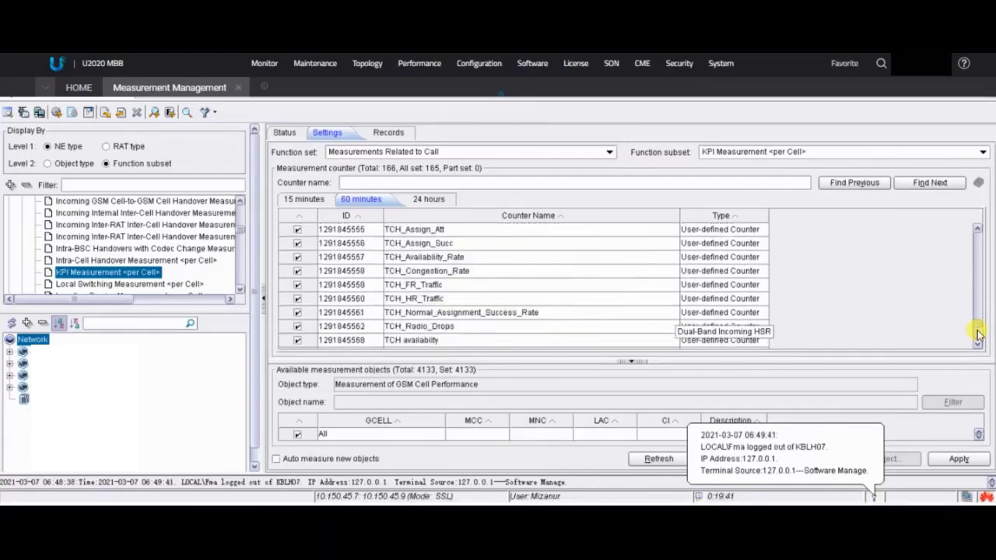
{"action": "left_click", "coordinate": [979, 334]}
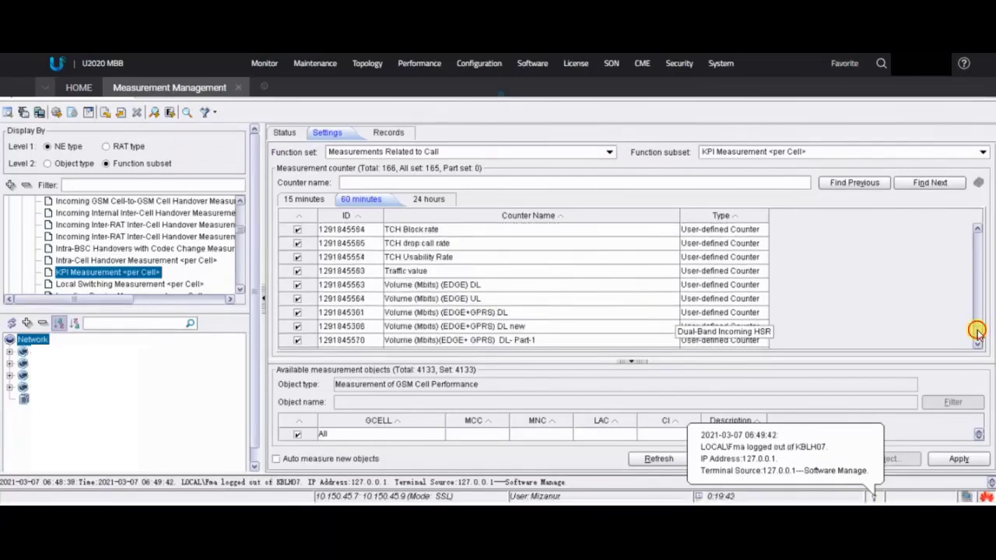
{"action": "left_click", "coordinate": [979, 345]}
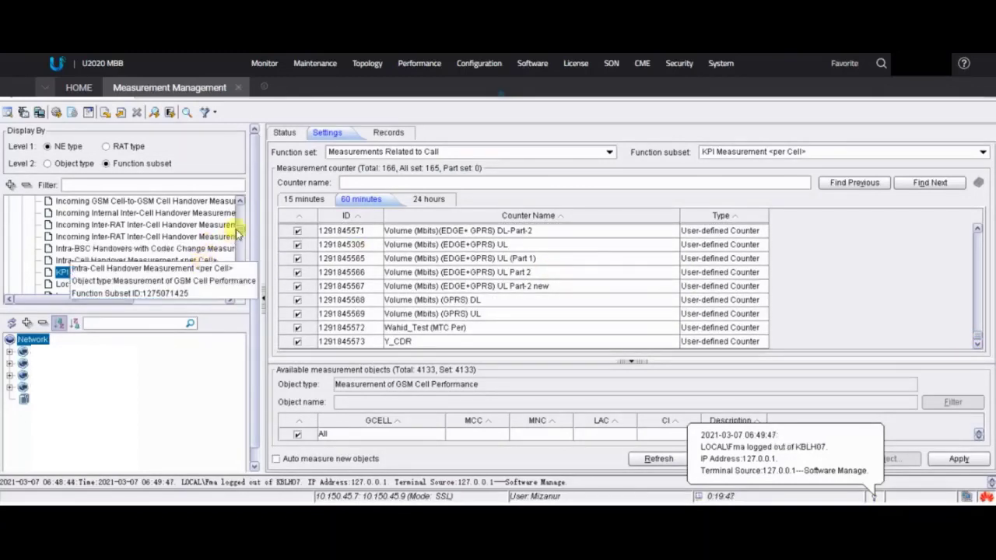
Show the MR Measurement upon Handover <per Cell> counters and select the S335 extended counter.
{"action": "scroll", "coordinate": [242, 252], "scroll_direction": "down", "scroll_amount": 3}
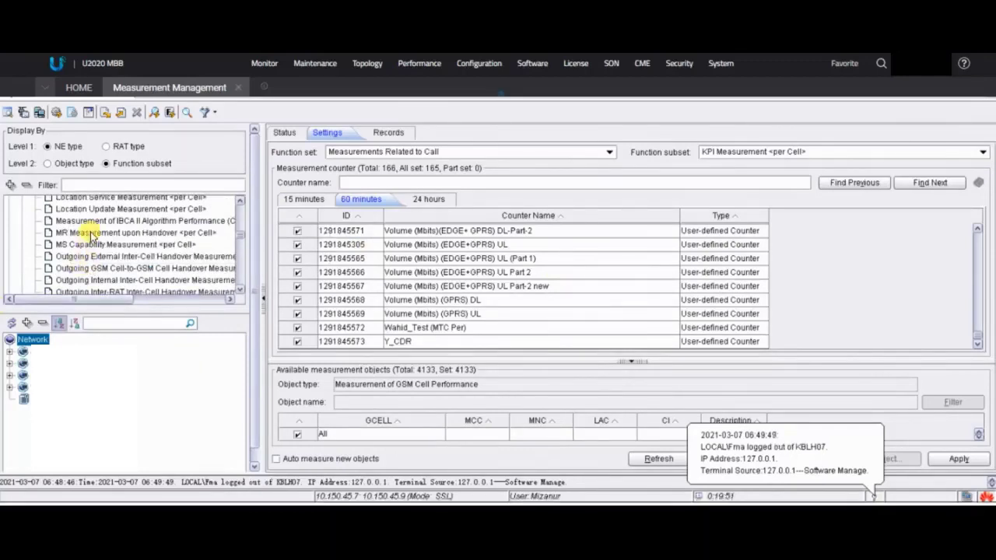
{"action": "left_click", "coordinate": [90, 233]}
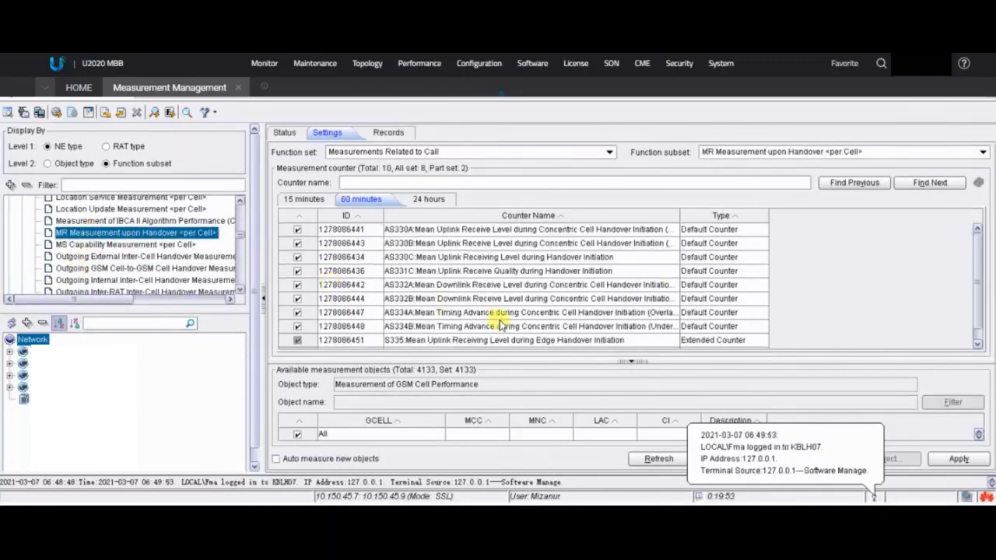
{"action": "left_click", "coordinate": [978, 344]}
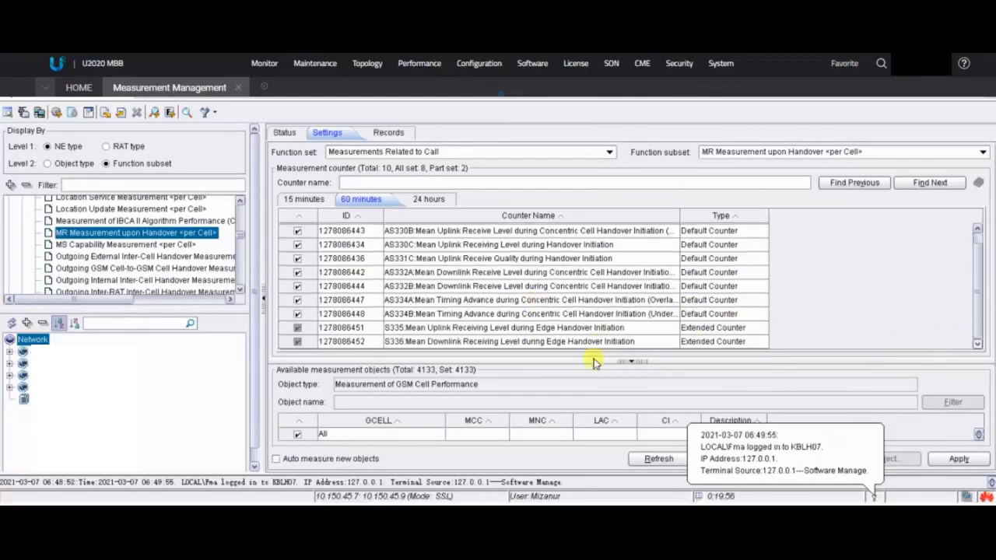
{"action": "left_click", "coordinate": [302, 329]}
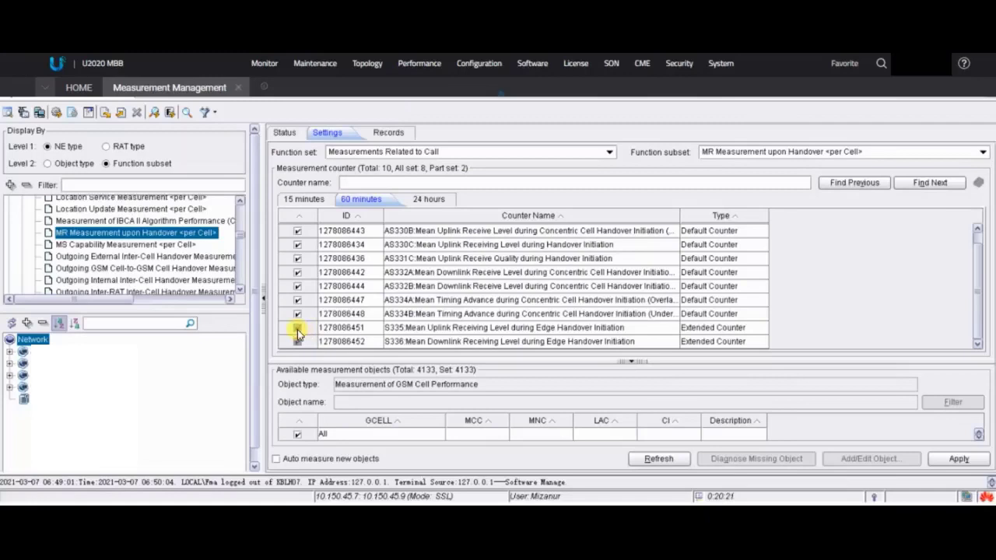
{"action": "left_click", "coordinate": [297, 329]}
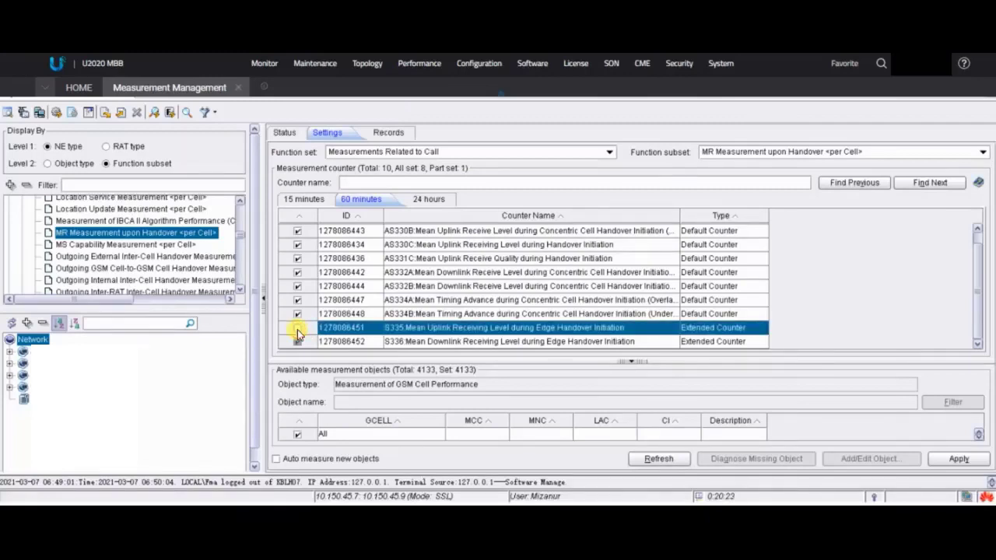
Tick S335 so 9 counters are set across 4133 cells, then apply the measurement settings.
{"action": "left_click", "coordinate": [298, 329]}
{"action": "left_click", "coordinate": [9, 387]}
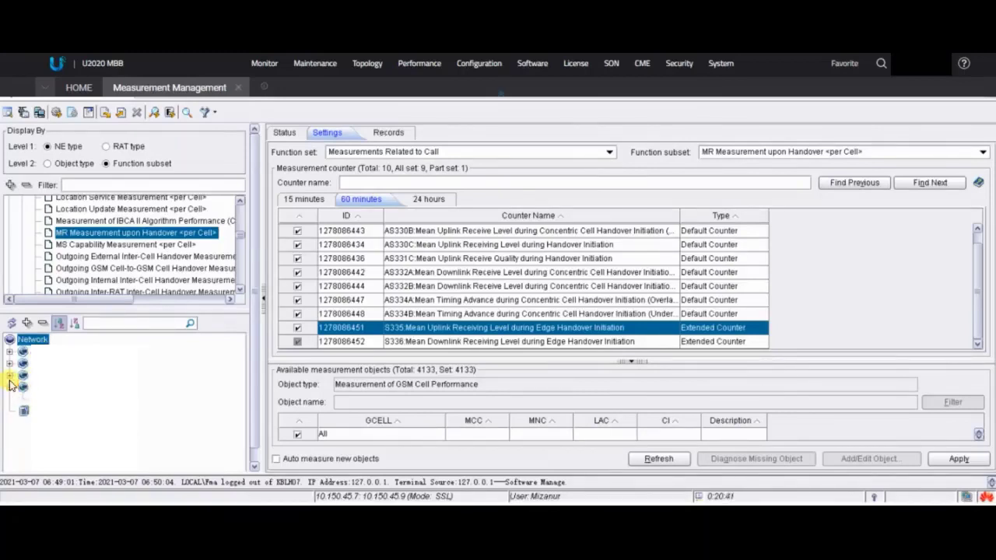
{"action": "left_click", "coordinate": [10, 386]}
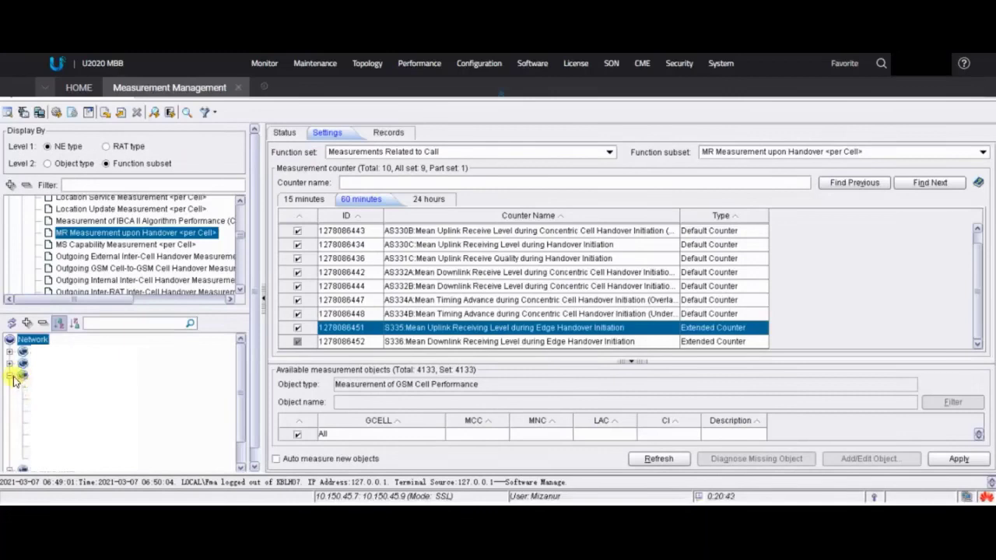
{"action": "left_click", "coordinate": [10, 377]}
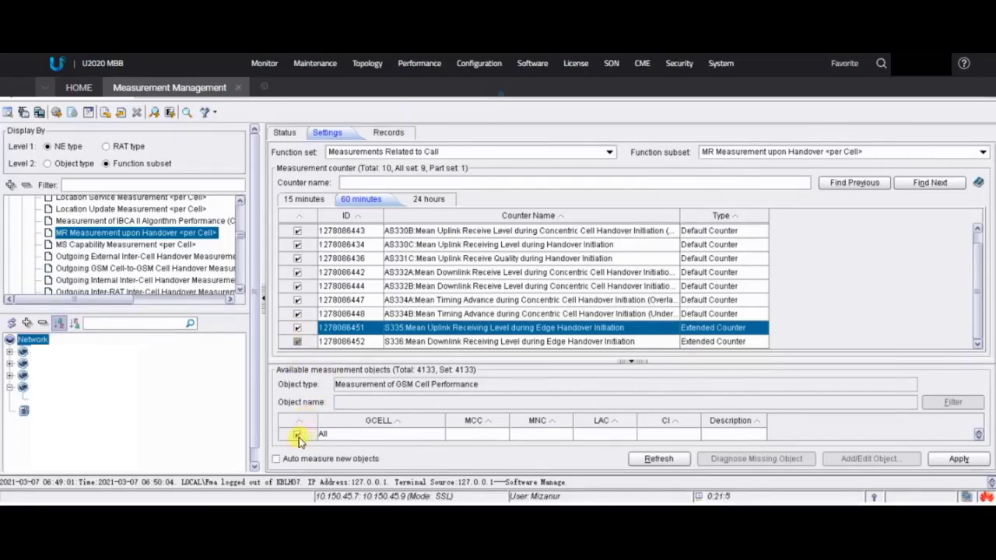
{"action": "left_click", "coordinate": [960, 460]}
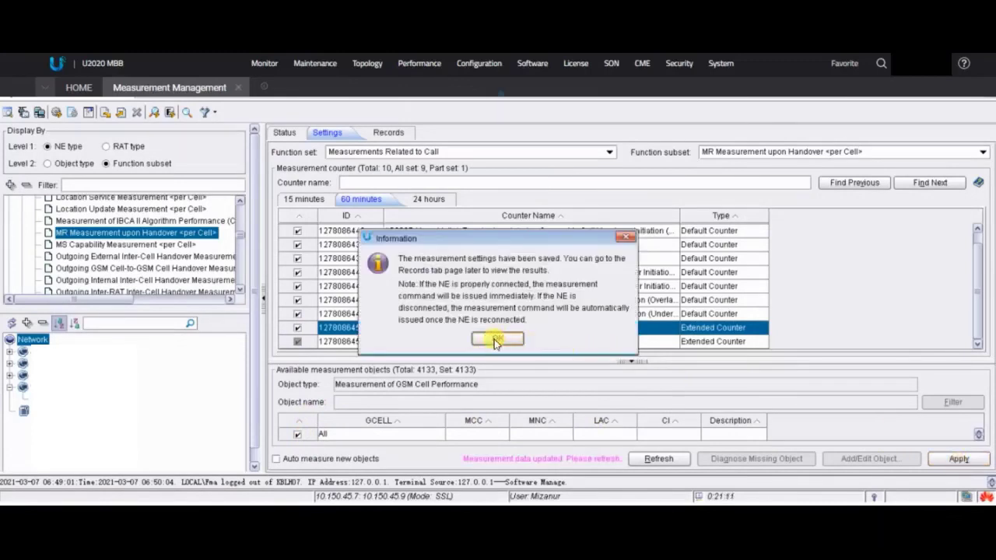
Acknowledge the saved message, check the Records show Succeeded, then review the Status and Settings tabs.
{"action": "left_click", "coordinate": [497, 340]}
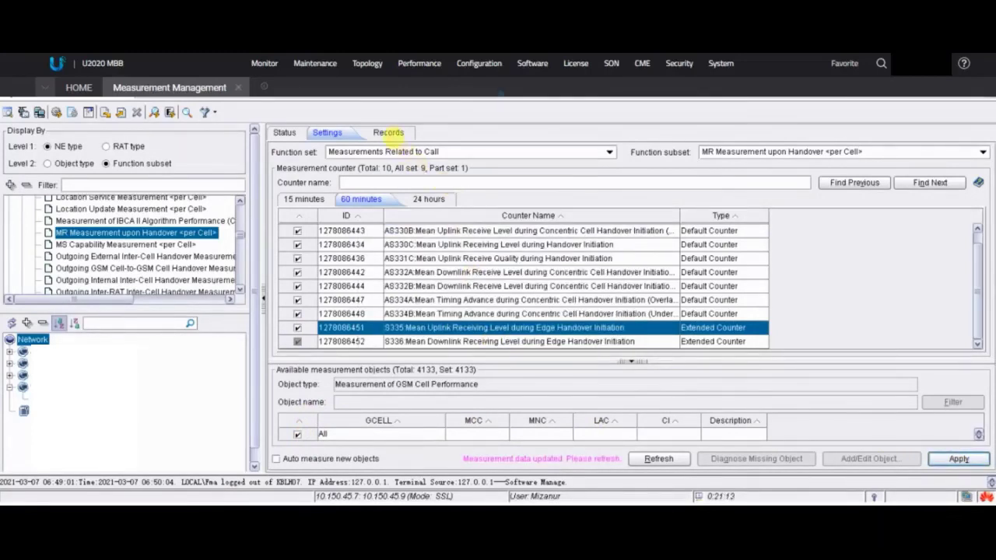
{"action": "left_click", "coordinate": [390, 134]}
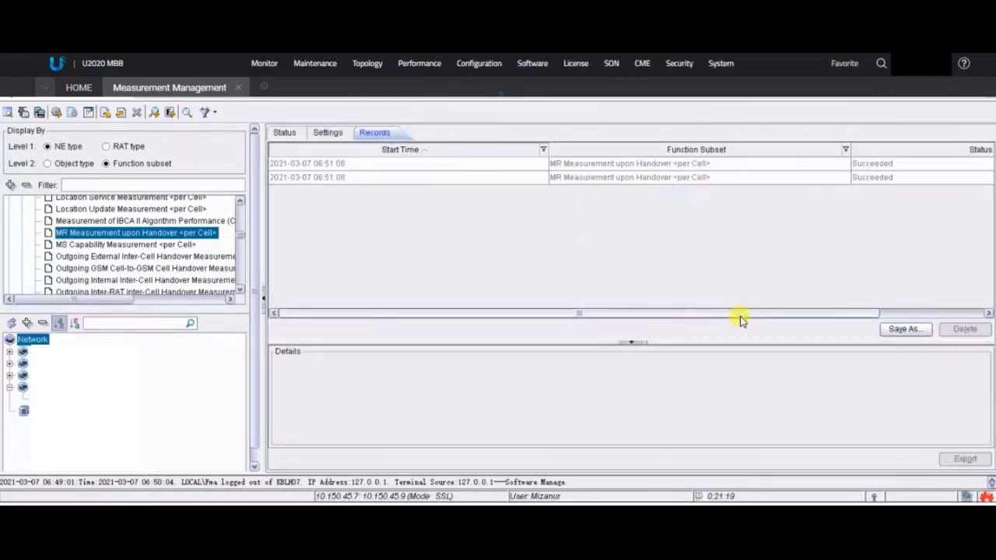
{"action": "left_click_drag", "start_coordinate": [740, 319], "coordinate": [833, 218]}
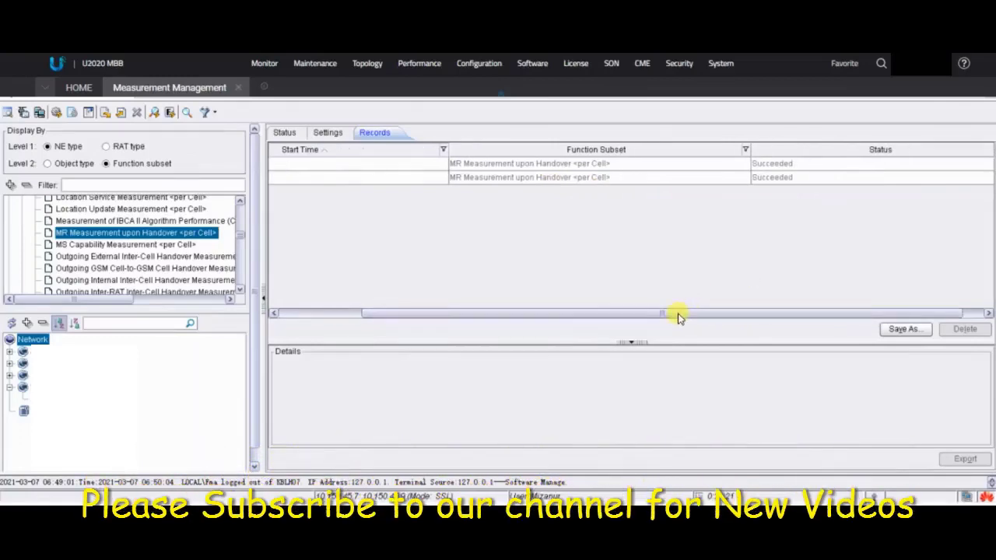
{"action": "left_click_drag", "start_coordinate": [676, 316], "coordinate": [486, 315]}
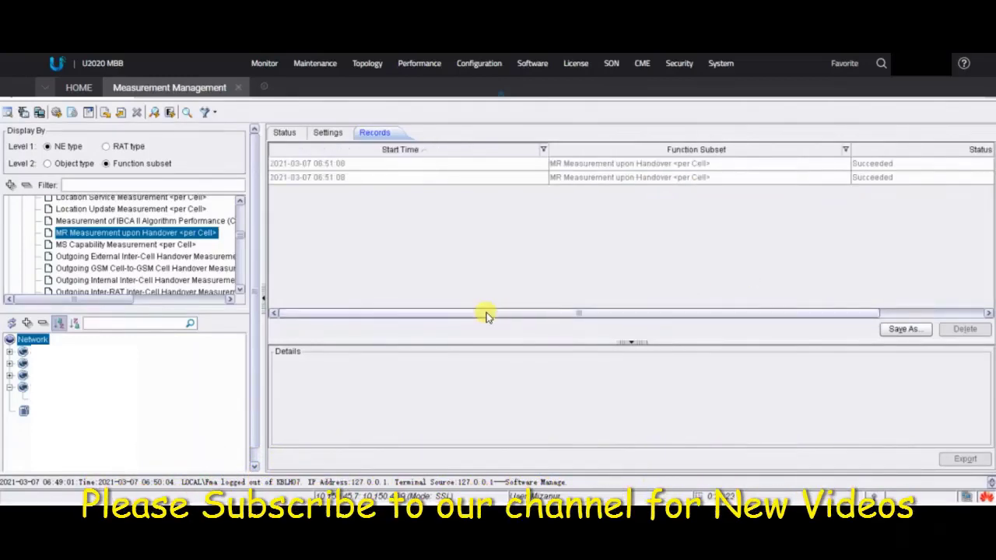
{"action": "left_click", "coordinate": [284, 134]}
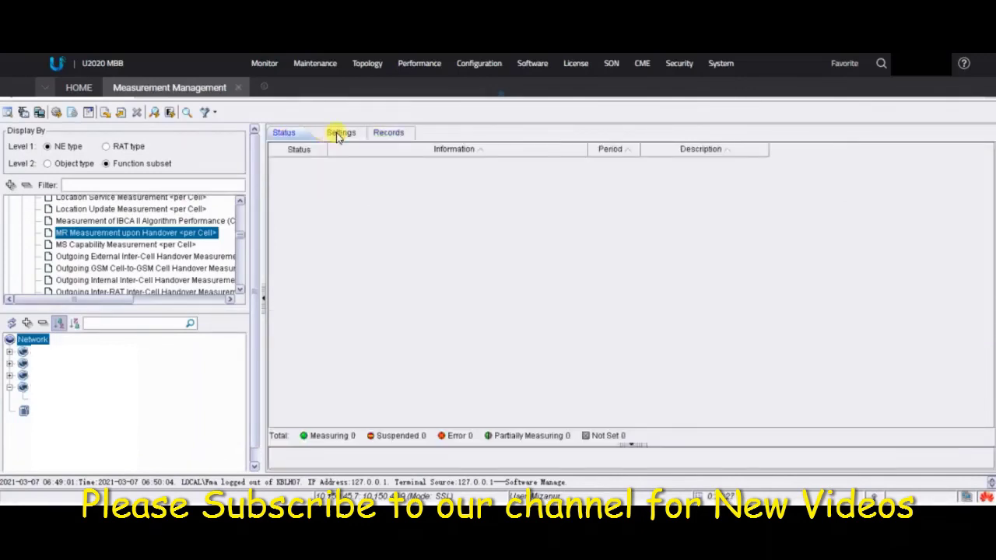
{"action": "left_click", "coordinate": [339, 134]}
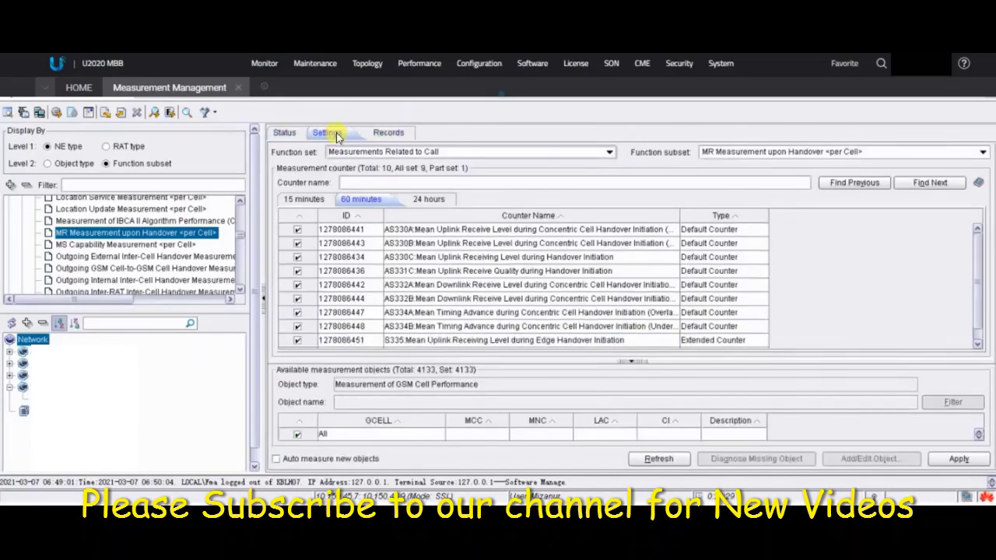